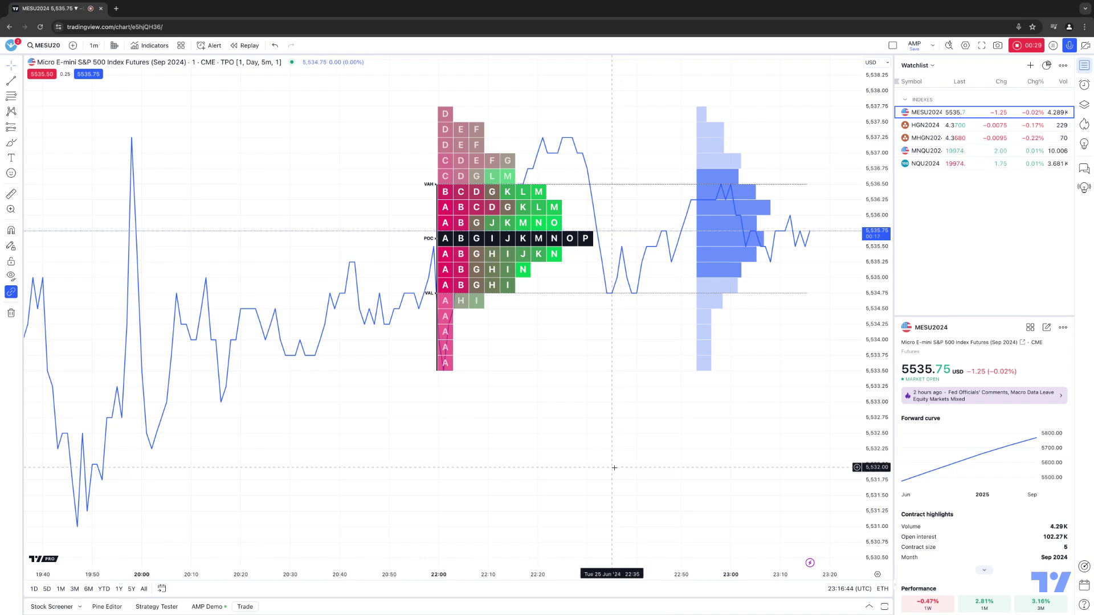
- Star Bollinger Bands in the Technicals indicator list to create a Favorites category
{"action": "left_click", "coordinate": [154, 45]}
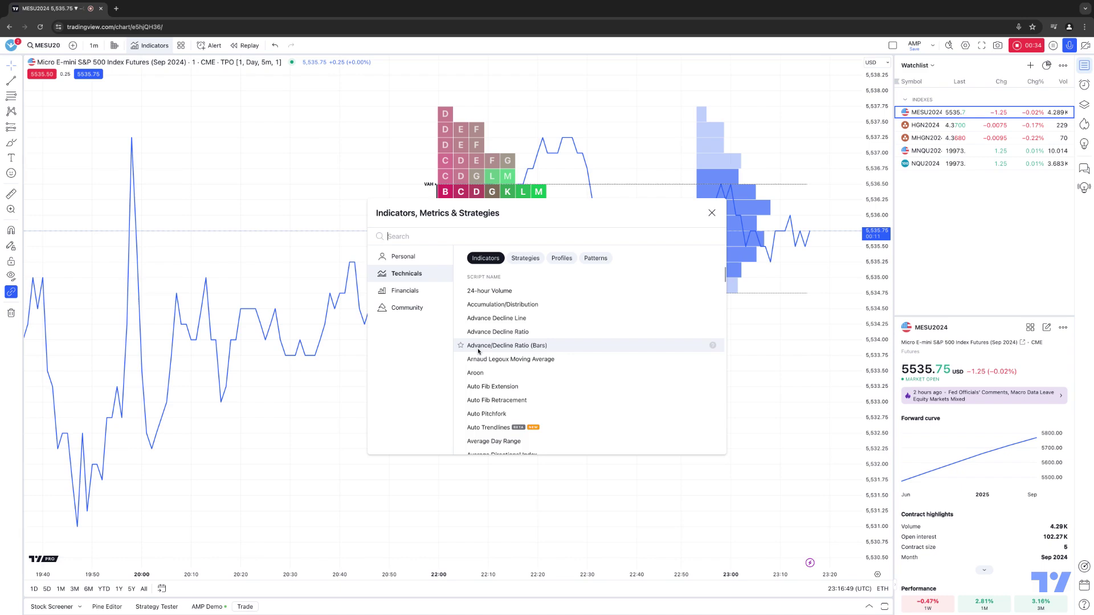
{"action": "scroll", "coordinate": [462, 348], "scroll_direction": "down", "scroll_amount": 3}
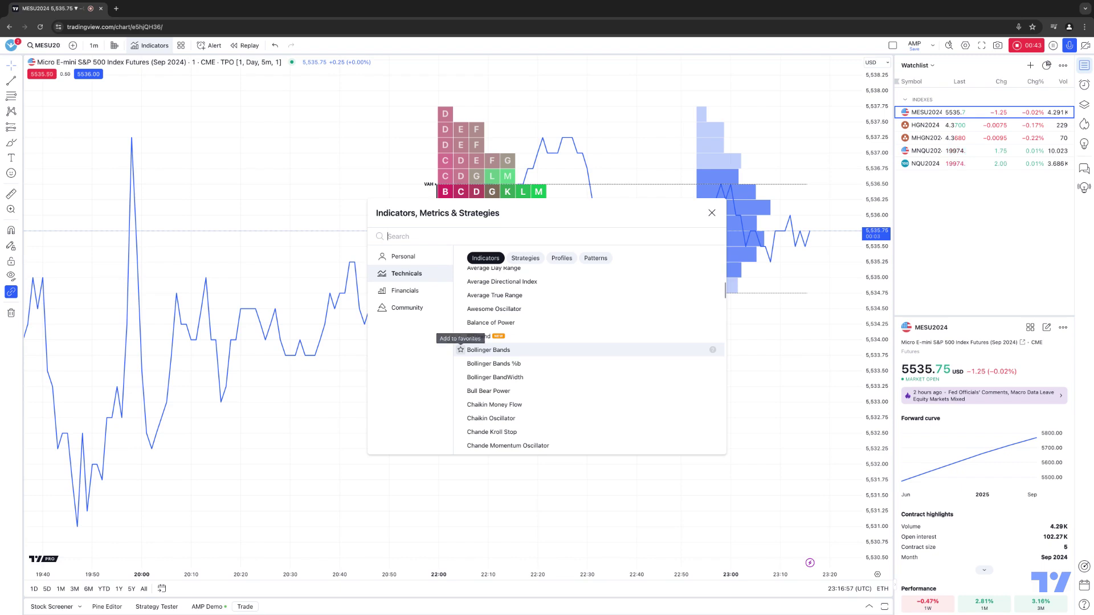
{"action": "left_click", "coordinate": [461, 349]}
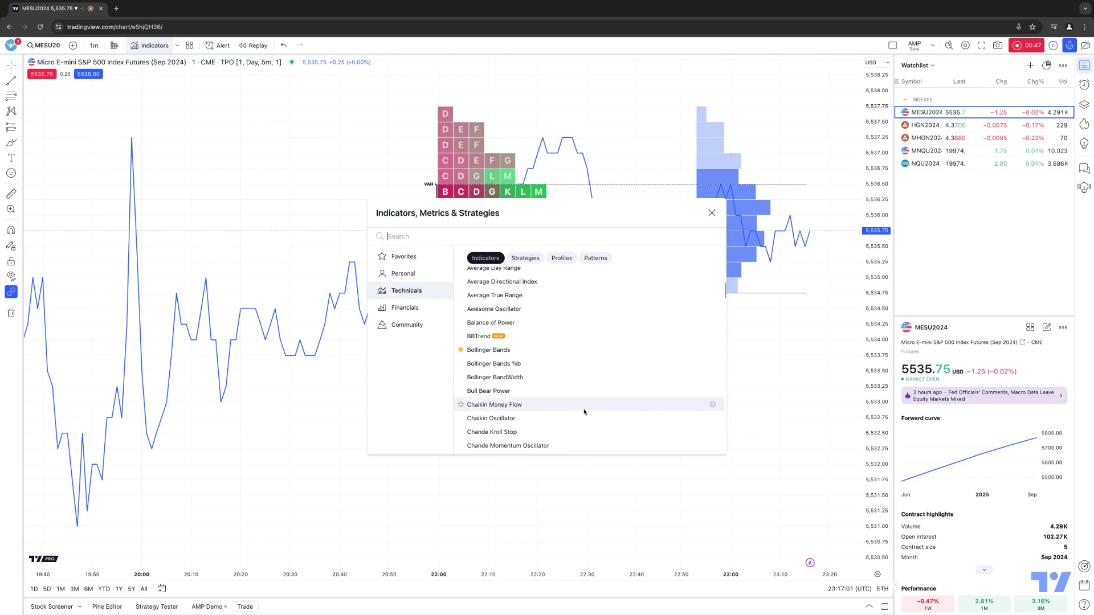
- Add Advance/Decline Ratio (Bars) and Aroon to the favorite indicators
{"action": "left_click", "coordinate": [177, 49]}
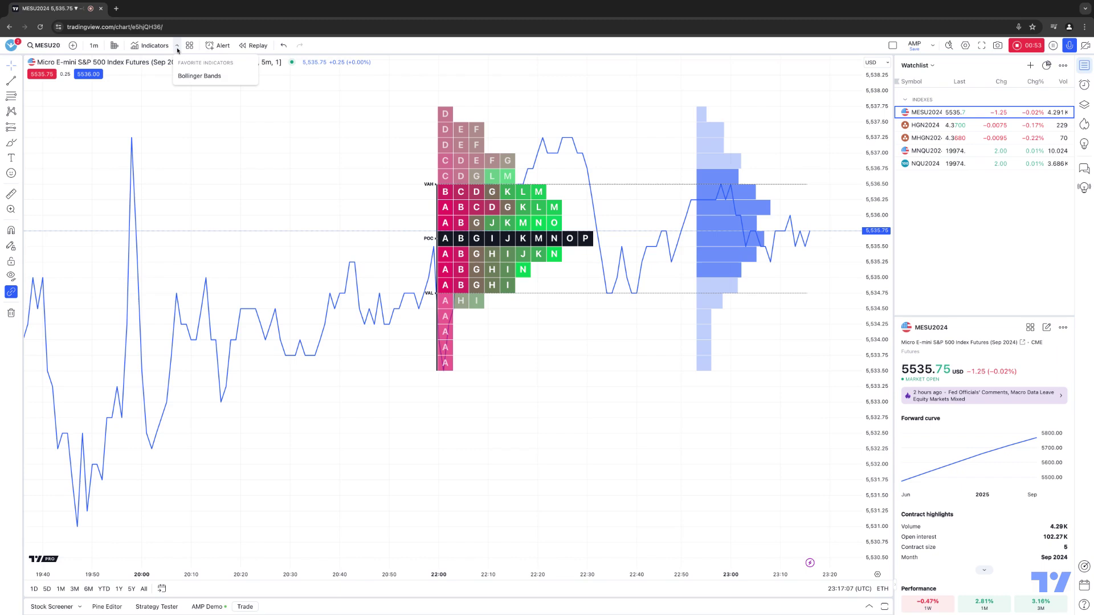
{"action": "left_click", "coordinate": [177, 46]}
{"action": "left_click", "coordinate": [311, 51]}
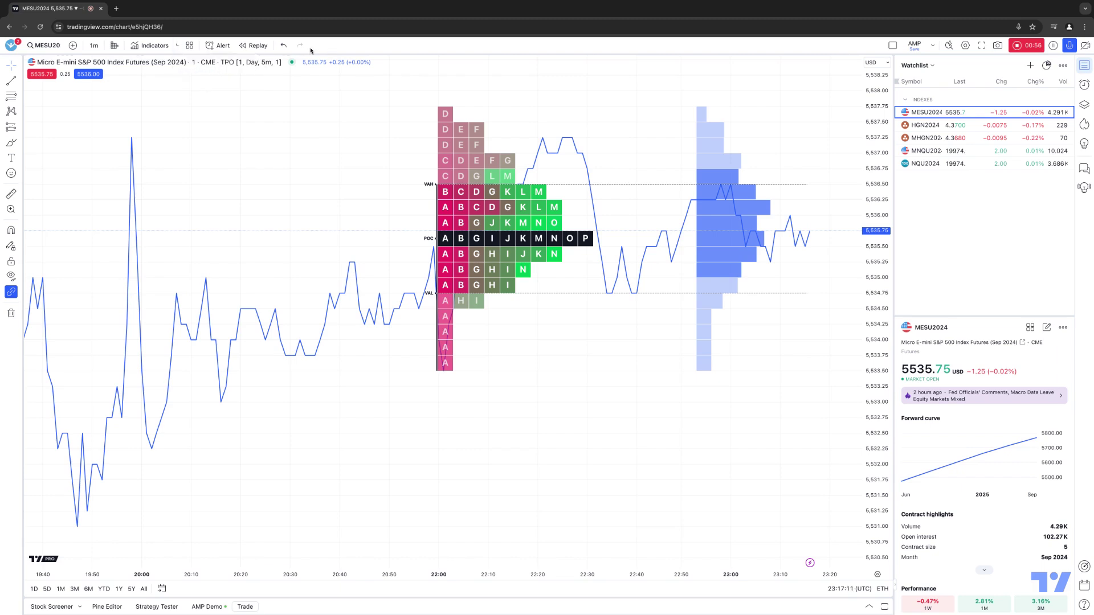
{"action": "left_click", "coordinate": [155, 48]}
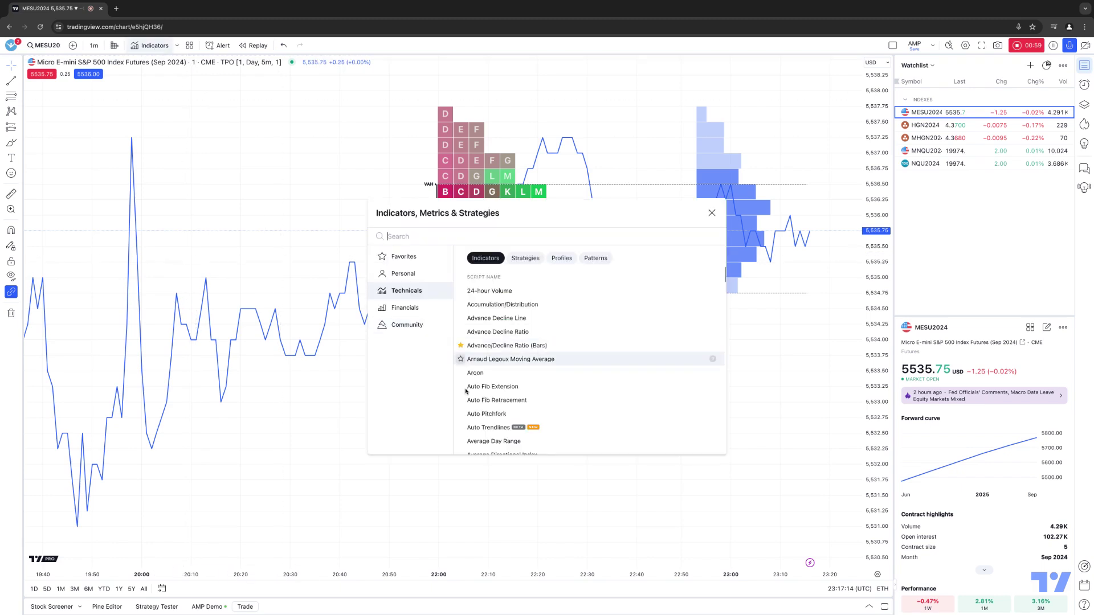
{"action": "left_click", "coordinate": [460, 345]}
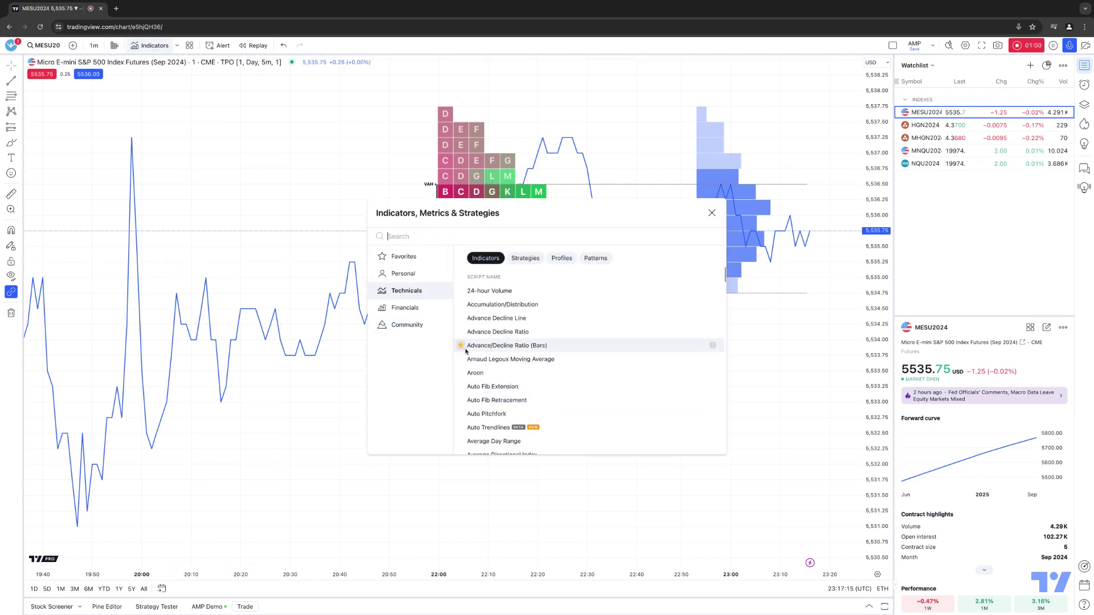
{"action": "left_click", "coordinate": [460, 379]}
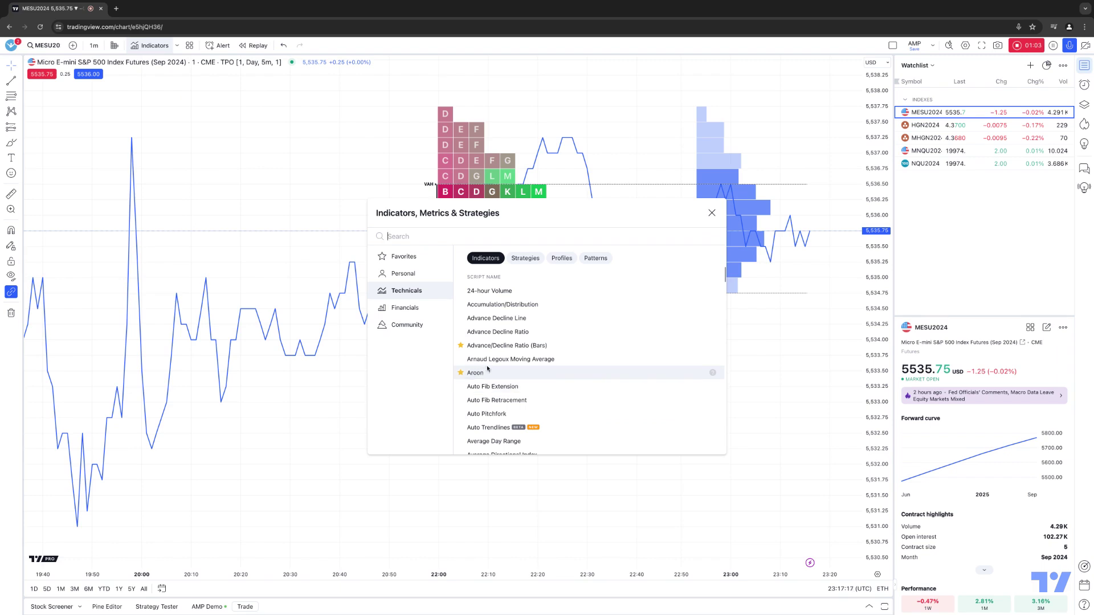
- Apply Bollinger Bands to the MESU2024 chart from the favorite indicators list
{"action": "left_click", "coordinate": [711, 213]}
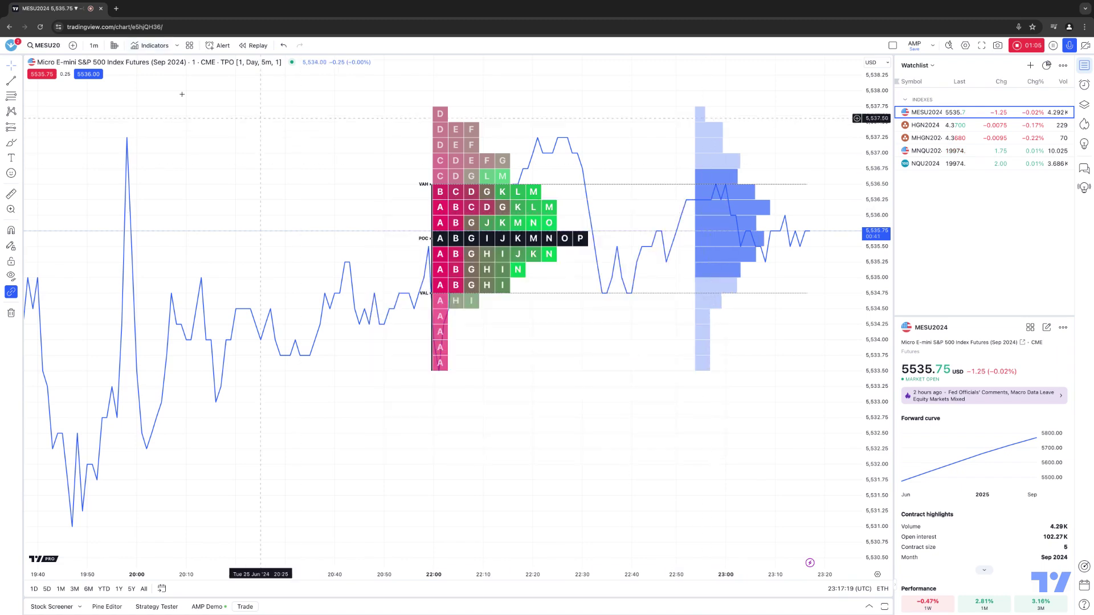
{"action": "left_click", "coordinate": [177, 46]}
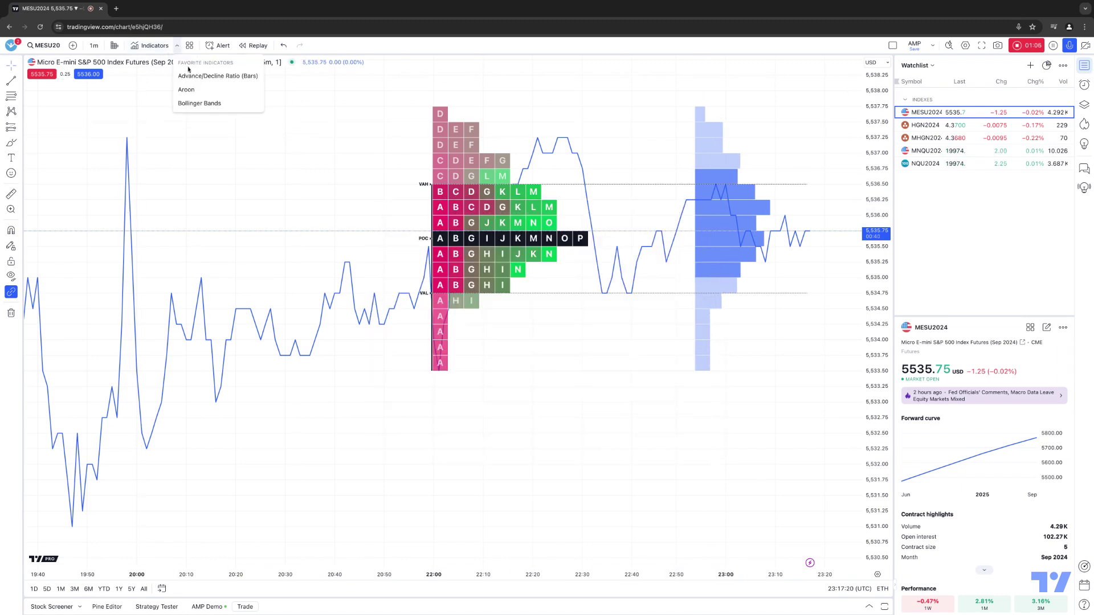
{"action": "left_click", "coordinate": [197, 104]}
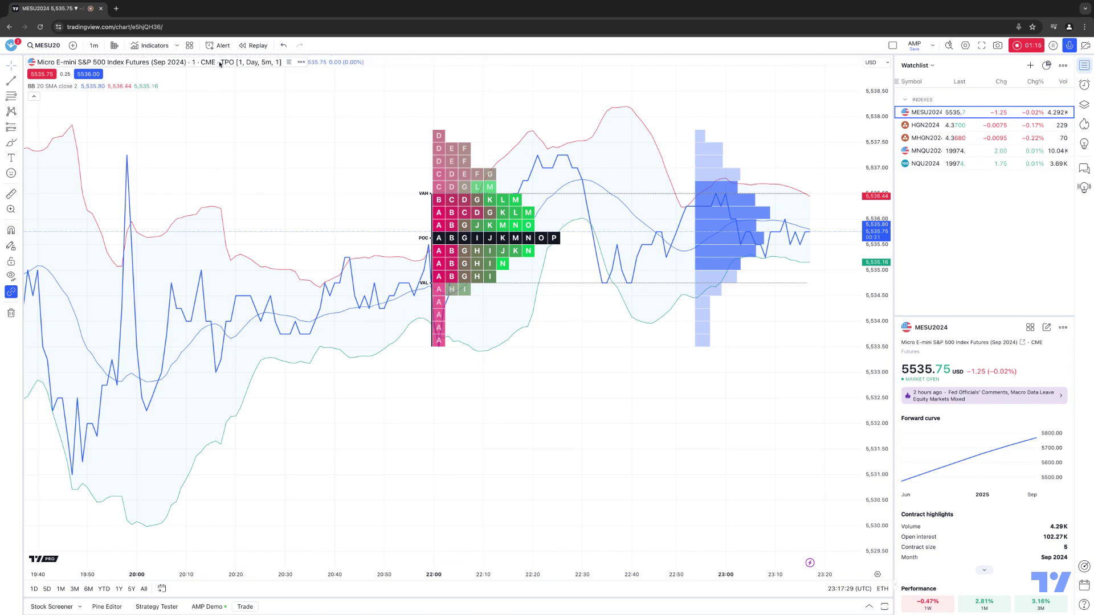
- Unstar Advance/Decline Ratio (Bars), Aroon and Bollinger Bands, then confirm no favorites remain
{"action": "left_click", "coordinate": [151, 45]}
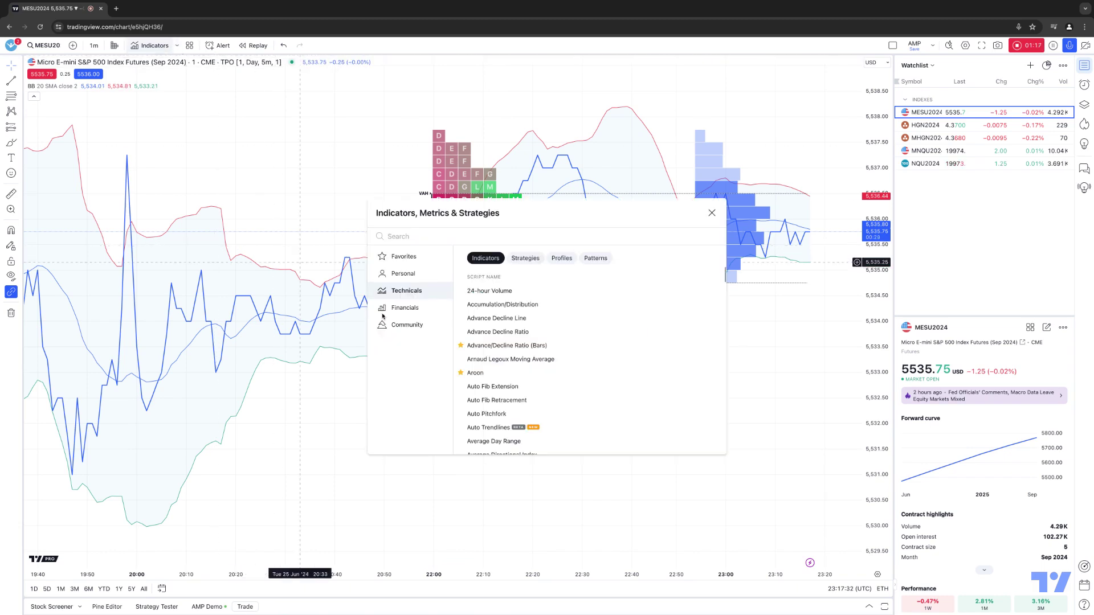
{"action": "left_click", "coordinate": [461, 346]}
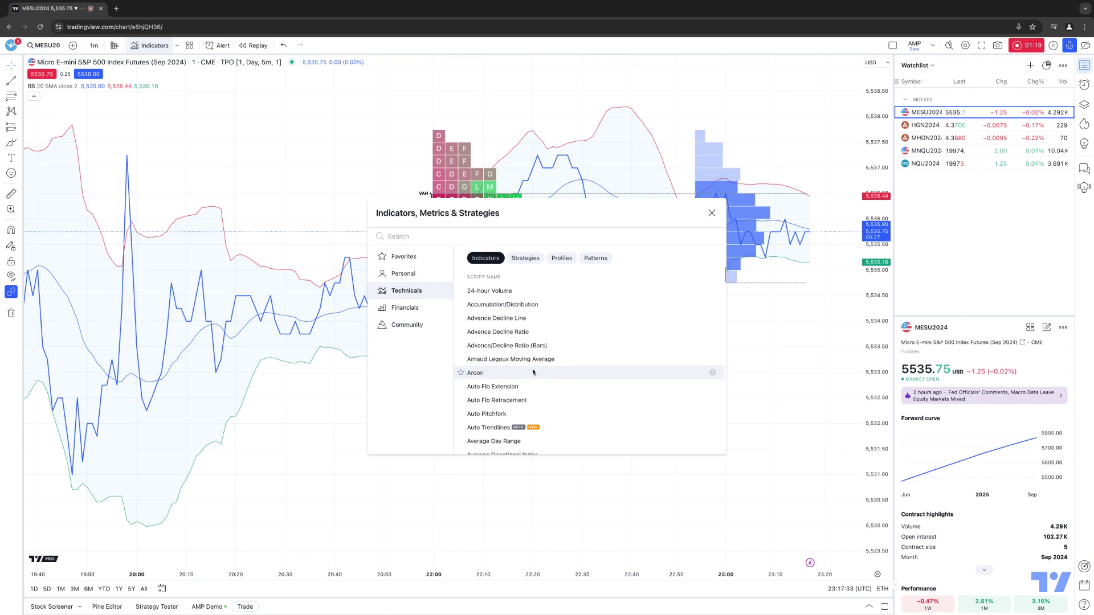
{"action": "scroll", "coordinate": [533, 372], "scroll_direction": "down", "scroll_amount": 3}
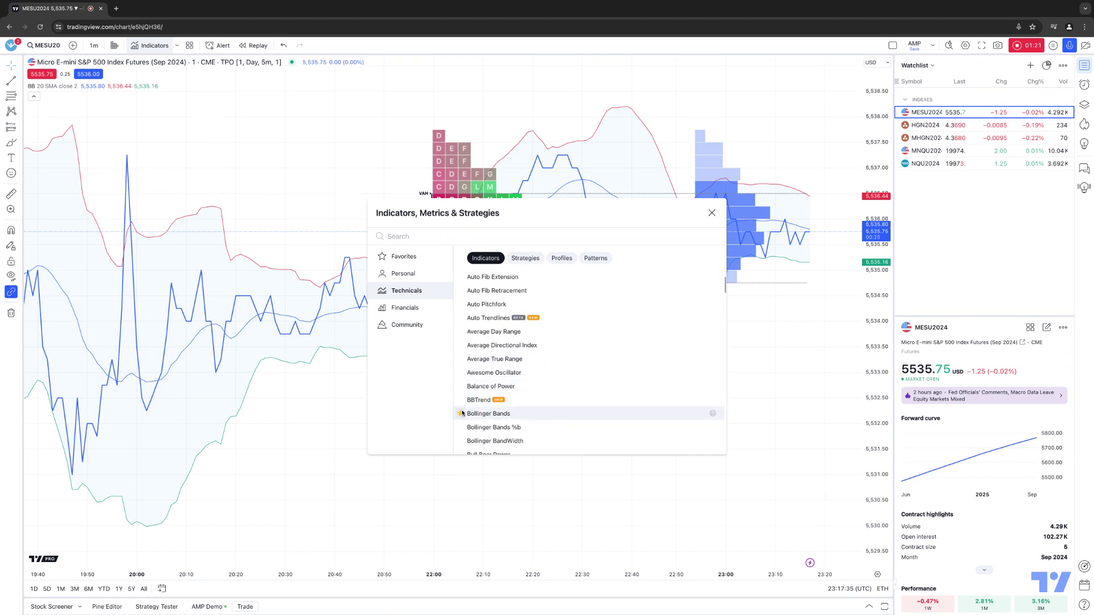
{"action": "left_click", "coordinate": [711, 212]}
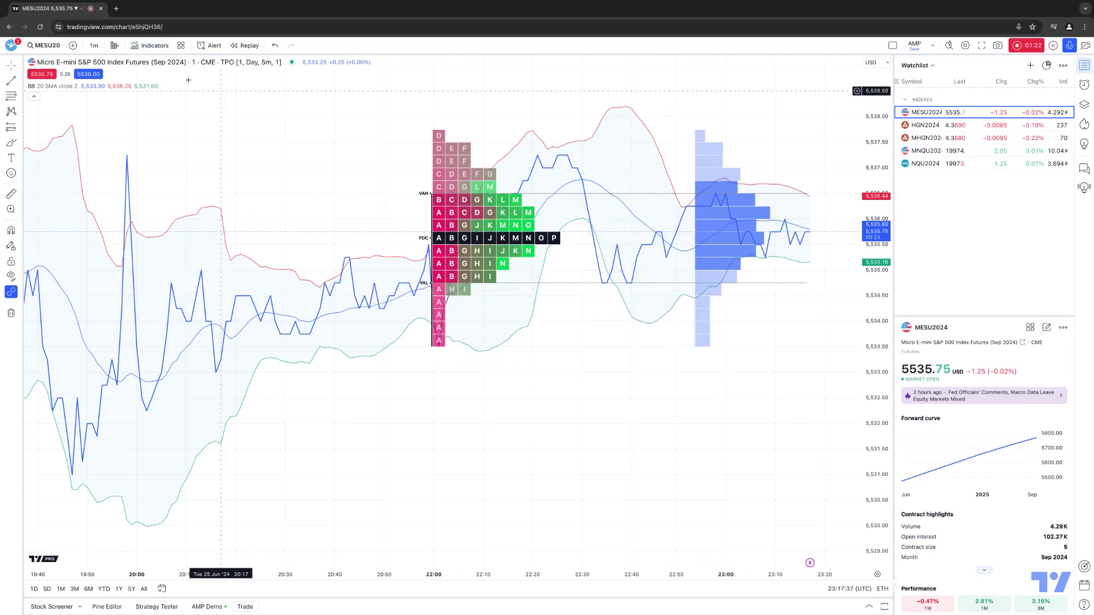
{"action": "left_click", "coordinate": [159, 48]}
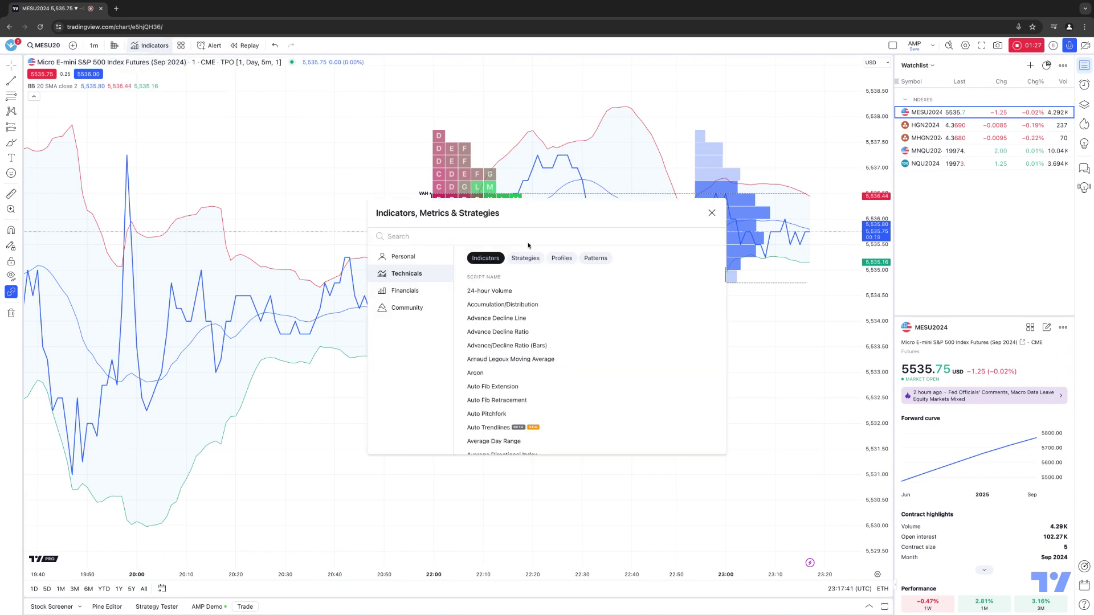
{"action": "left_click", "coordinate": [712, 212]}
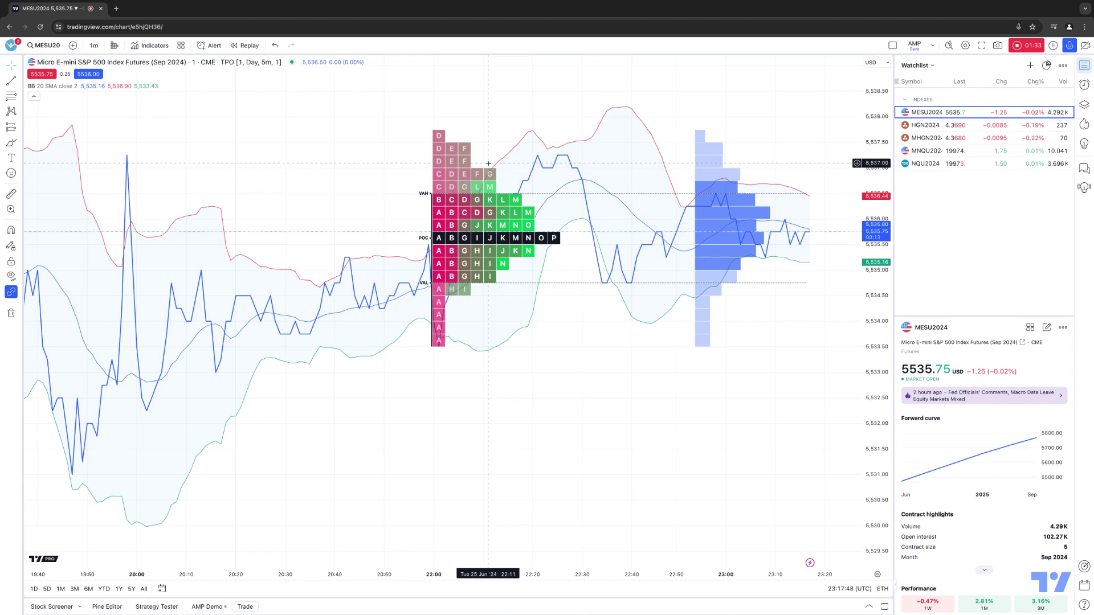
- Favorite the 1-minute, 5-minute and 1-hour intervals and switch MESU2024 to 5-minute bars
{"action": "left_click", "coordinate": [94, 46]}
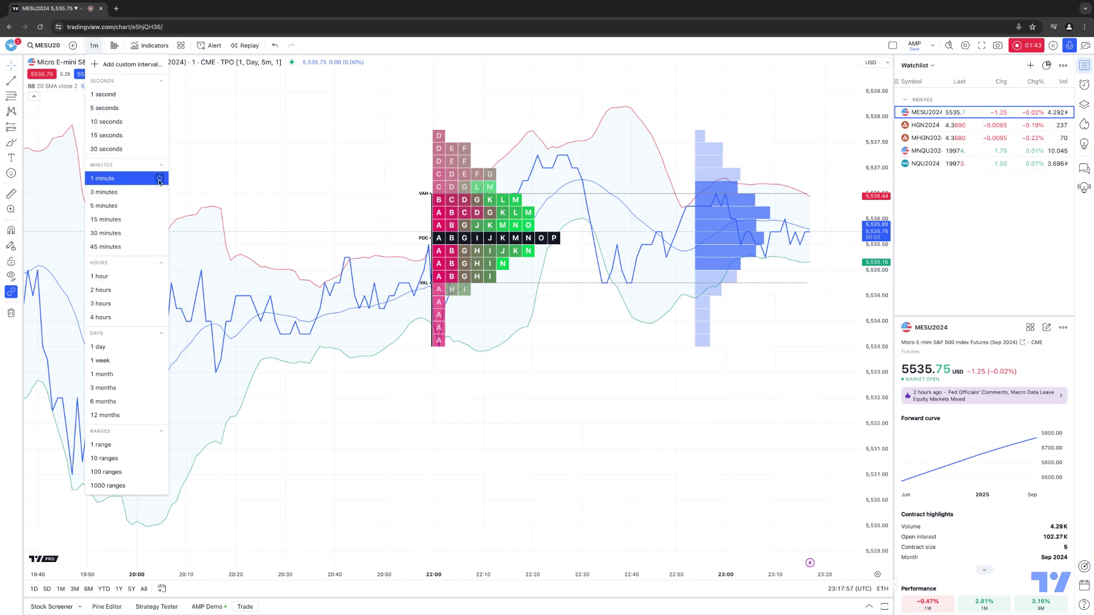
{"action": "left_click", "coordinate": [160, 179]}
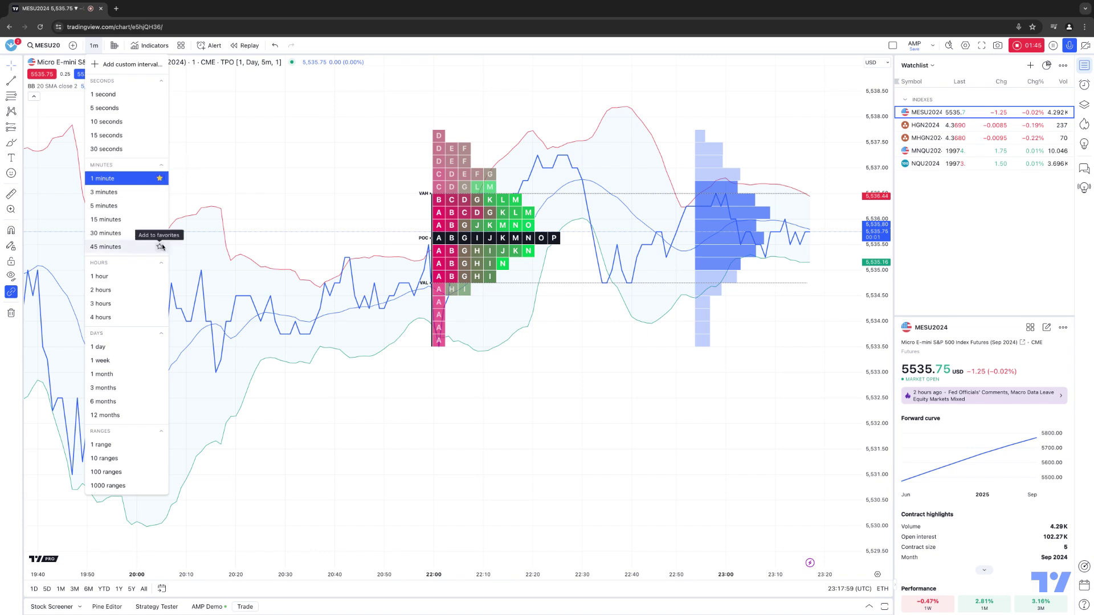
{"action": "left_click", "coordinate": [159, 206]}
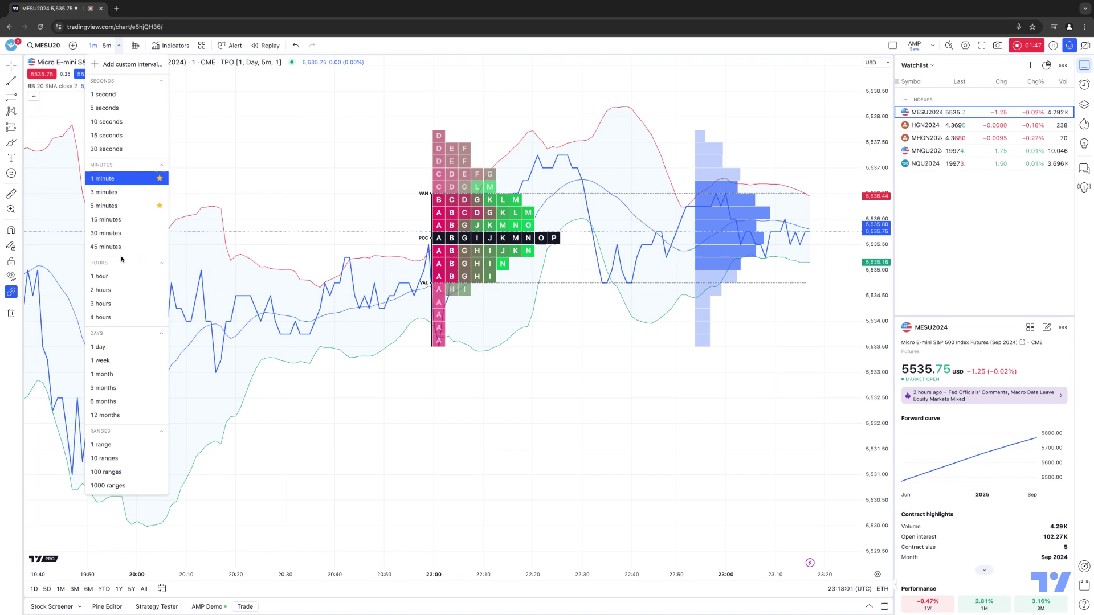
{"action": "left_click", "coordinate": [160, 276]}
{"action": "left_click", "coordinate": [69, 97]}
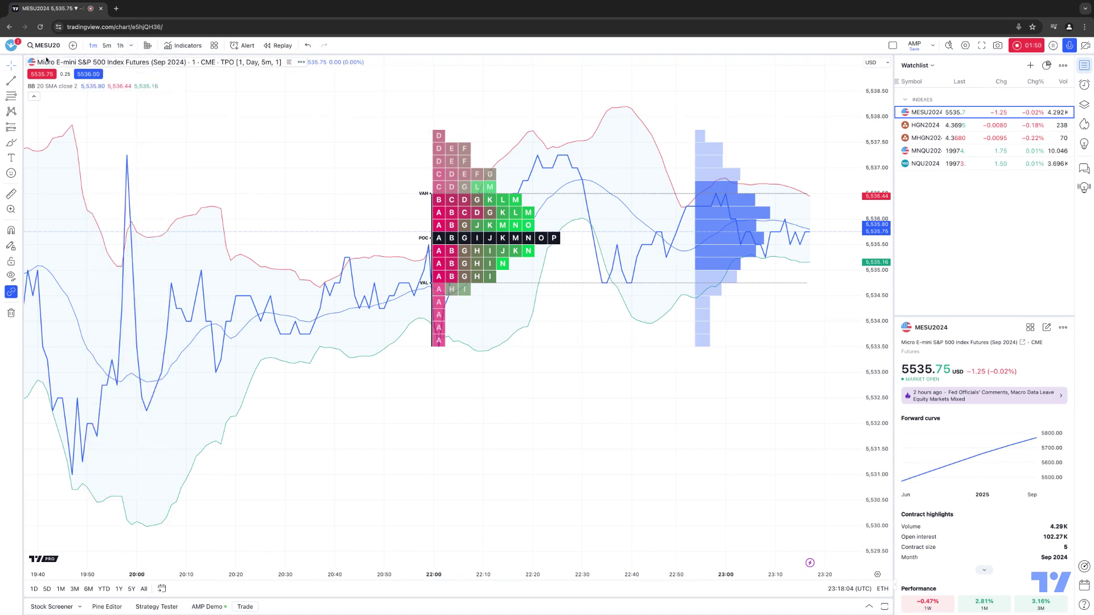
{"action": "left_click", "coordinate": [107, 46]}
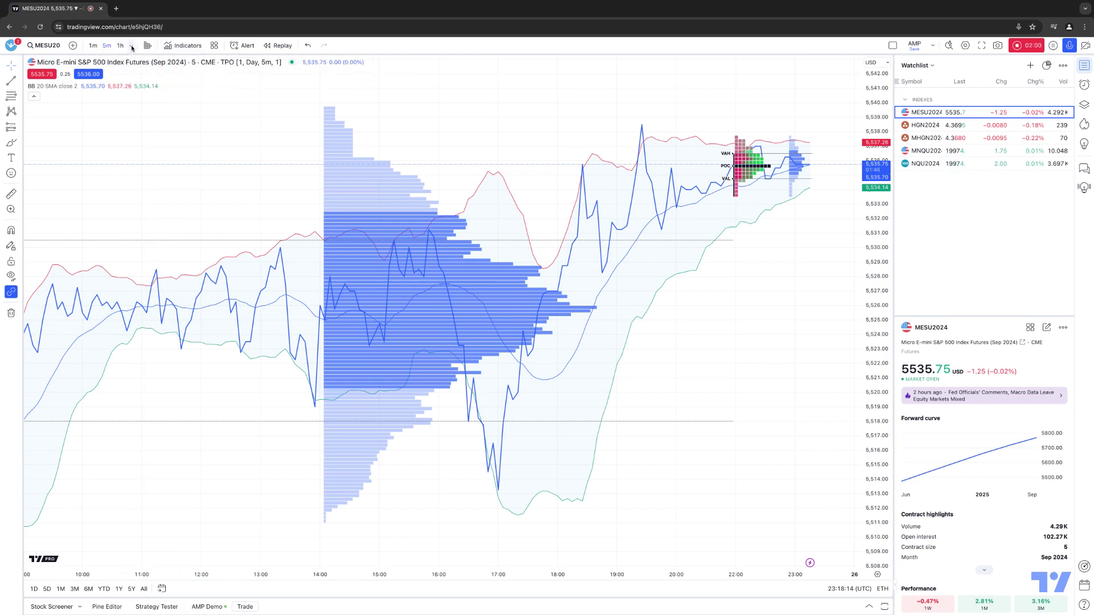
- Unfavorite the 1-minute and 1-hour intervals and verify the favorites list
{"action": "left_click", "coordinate": [131, 46]}
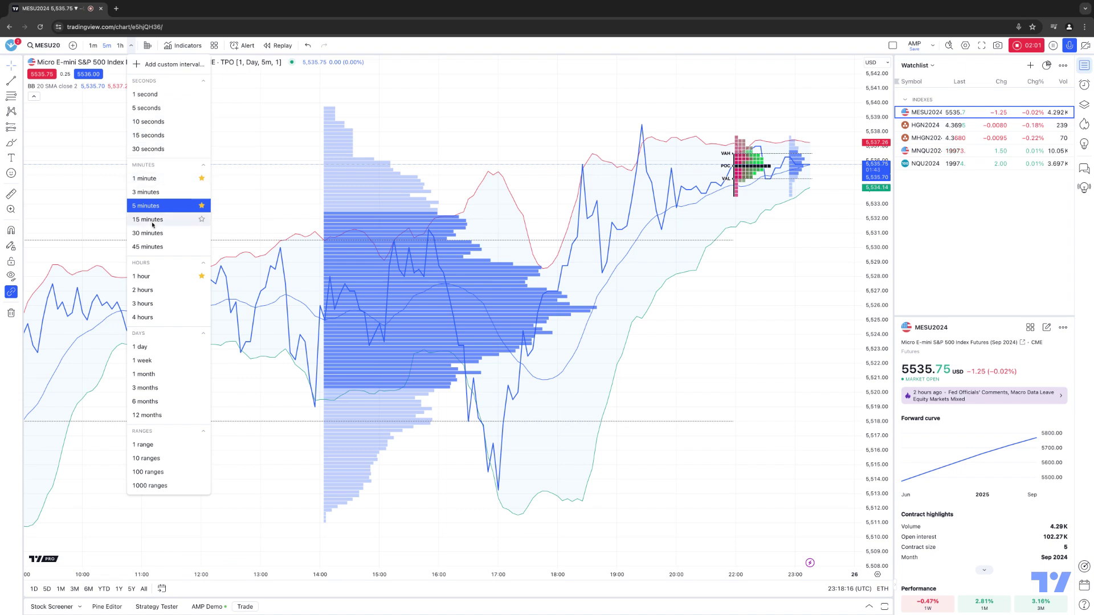
{"action": "left_click", "coordinate": [359, 45]}
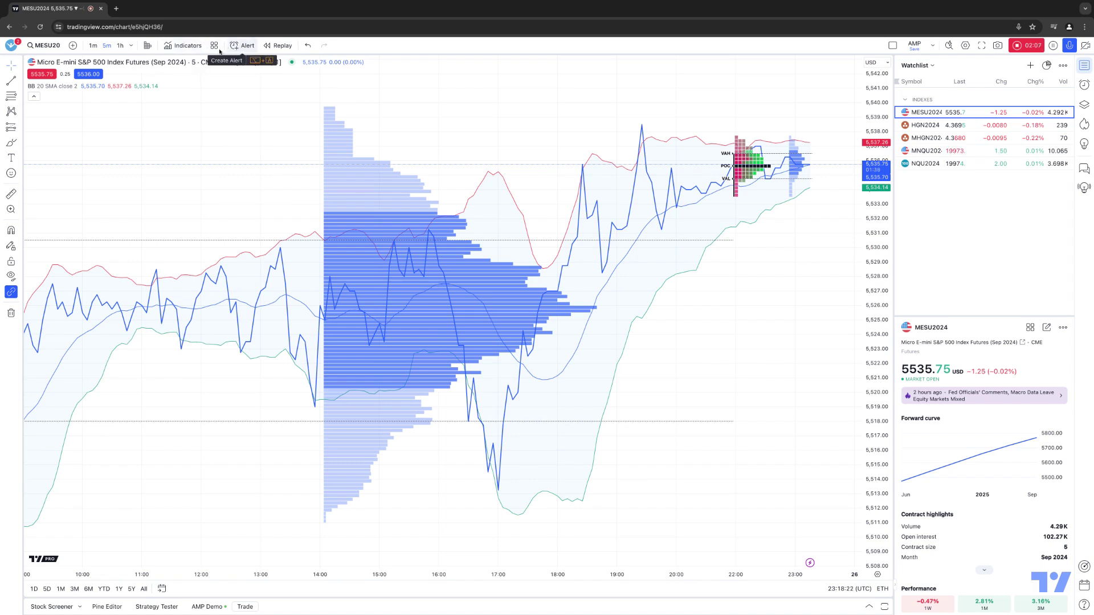
{"action": "left_click", "coordinate": [131, 46]}
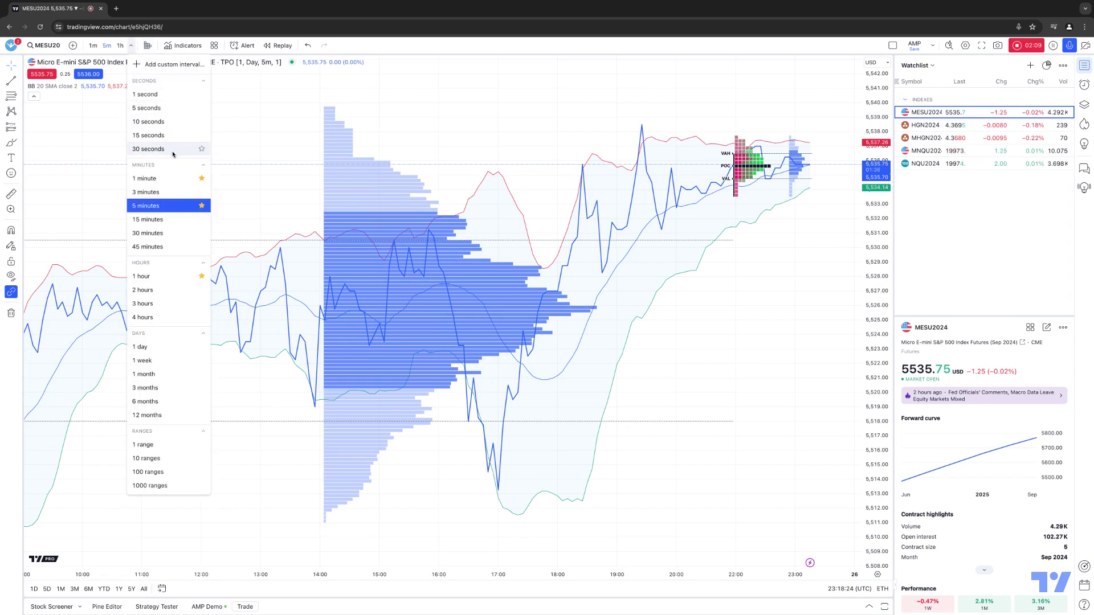
{"action": "left_click", "coordinate": [201, 178]}
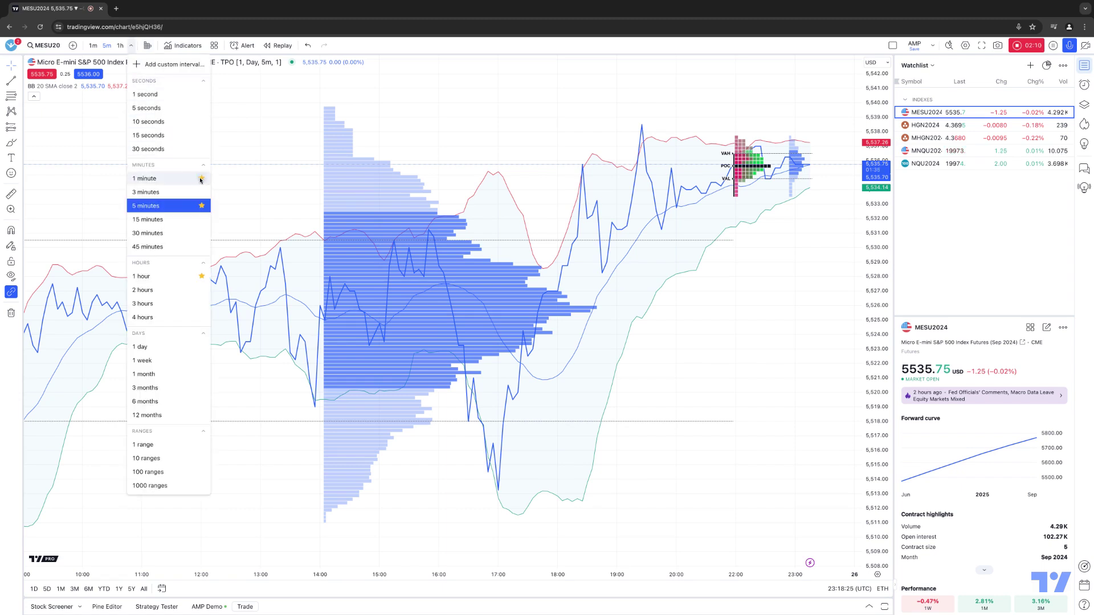
{"action": "left_click", "coordinate": [201, 276]}
{"action": "left_click", "coordinate": [50, 57]}
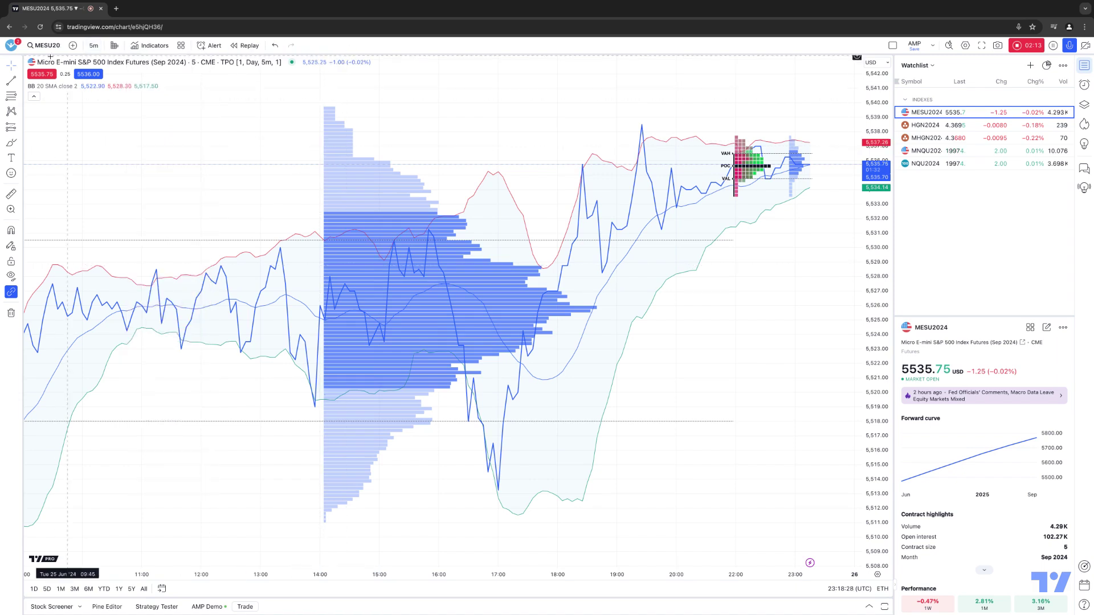
{"action": "left_click", "coordinate": [93, 46]}
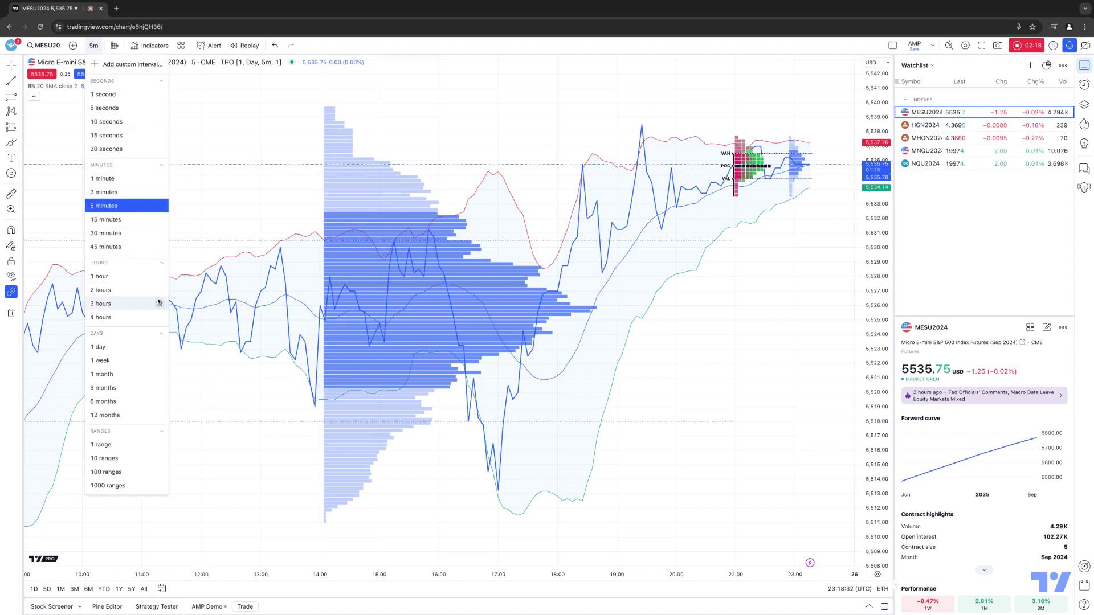
{"action": "left_click", "coordinate": [307, 137]}
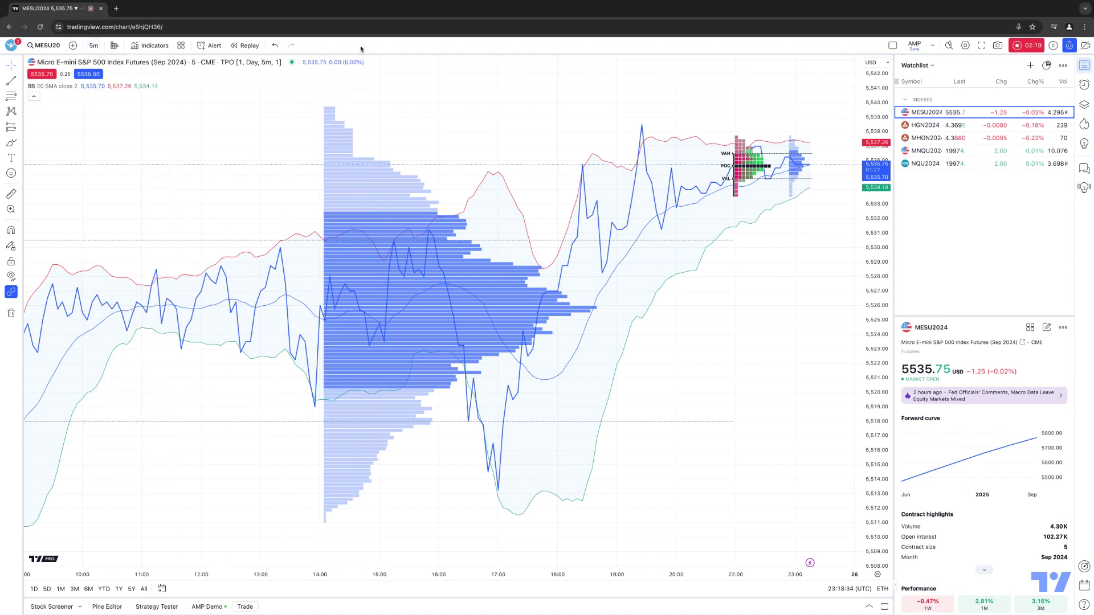
- Star Fib Retracement, Trend-Based Fib Extension and Fib Time Zone in the Fib tools flyout
{"action": "left_click", "coordinate": [18, 97]}
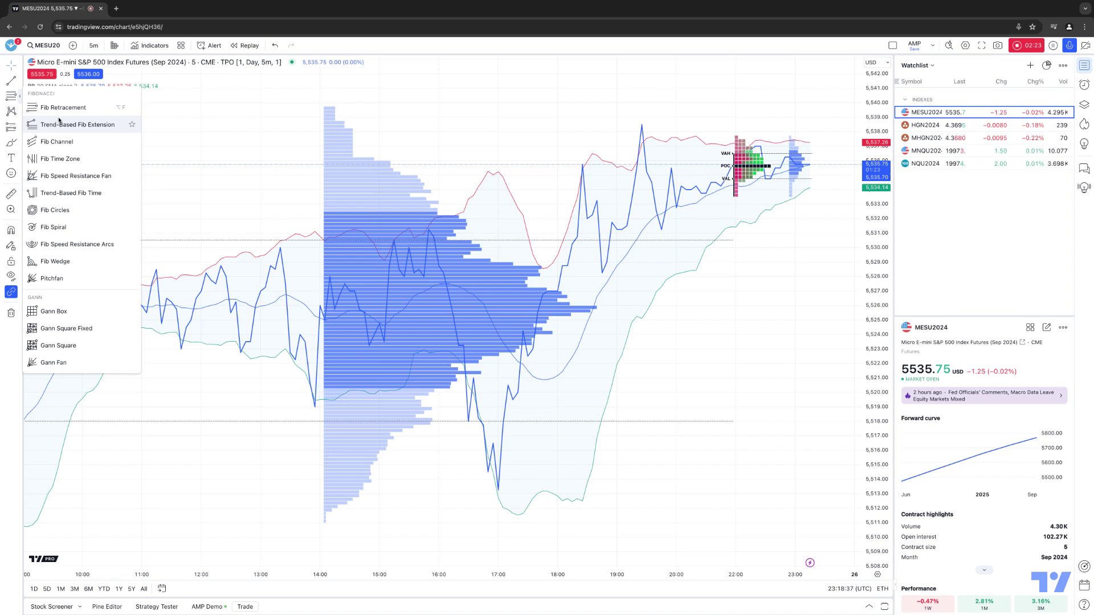
{"action": "left_click", "coordinate": [132, 109]}
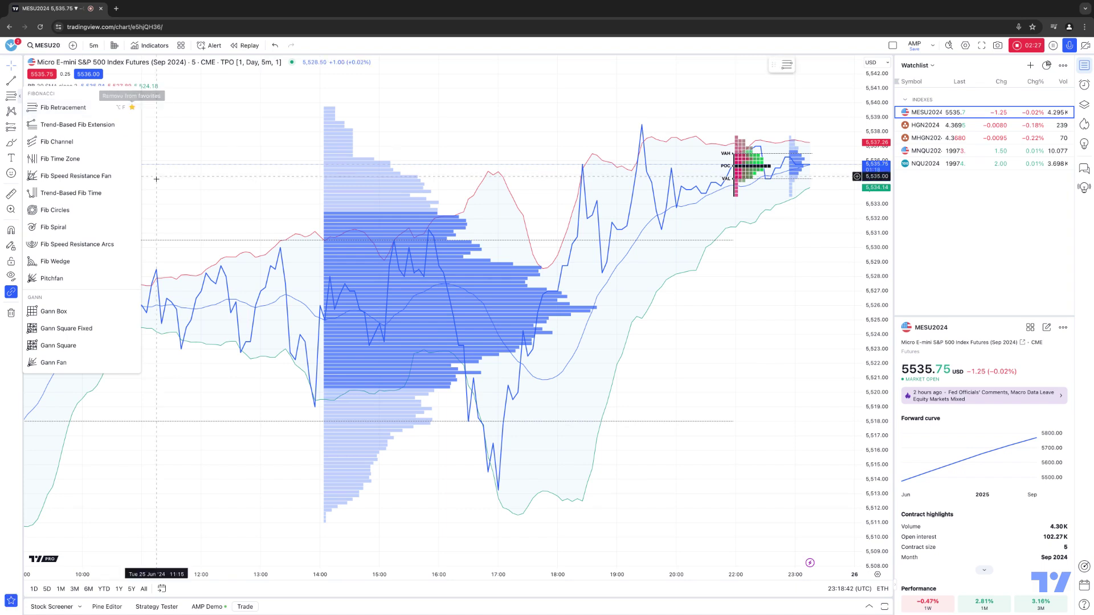
{"action": "left_click", "coordinate": [132, 125]}
{"action": "left_click", "coordinate": [132, 161]}
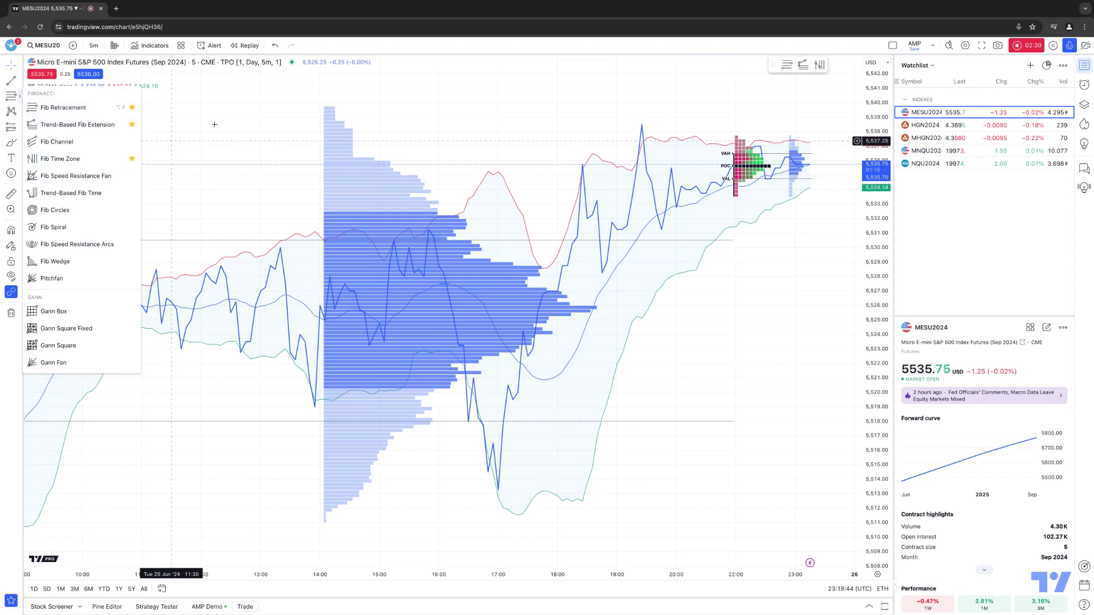
{"action": "left_click", "coordinate": [410, 171]}
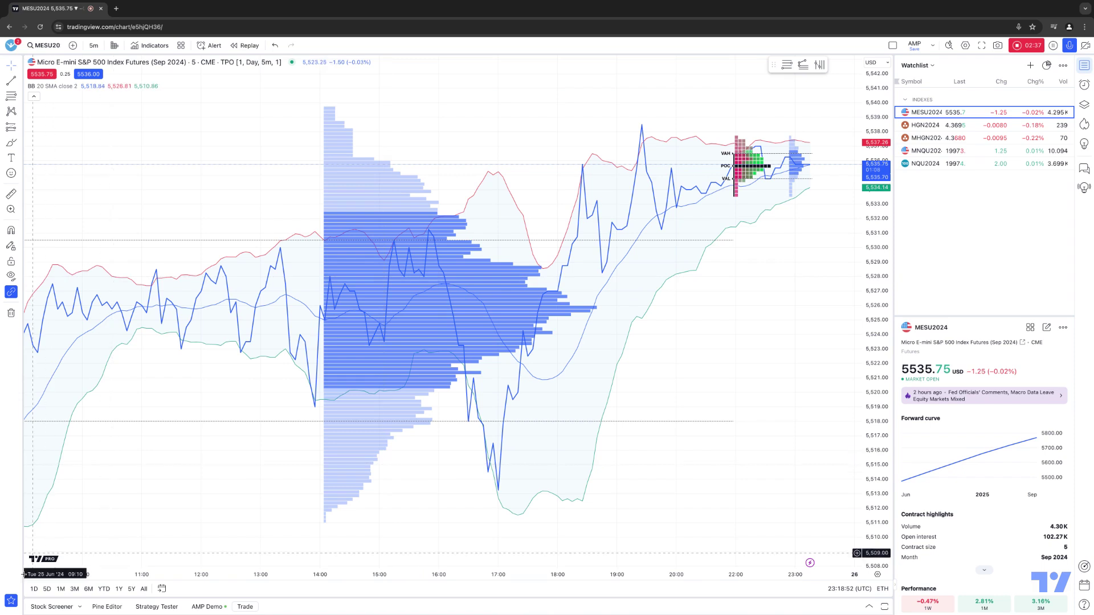
{"action": "left_click", "coordinate": [11, 601]}
{"action": "left_click", "coordinate": [11, 601]}
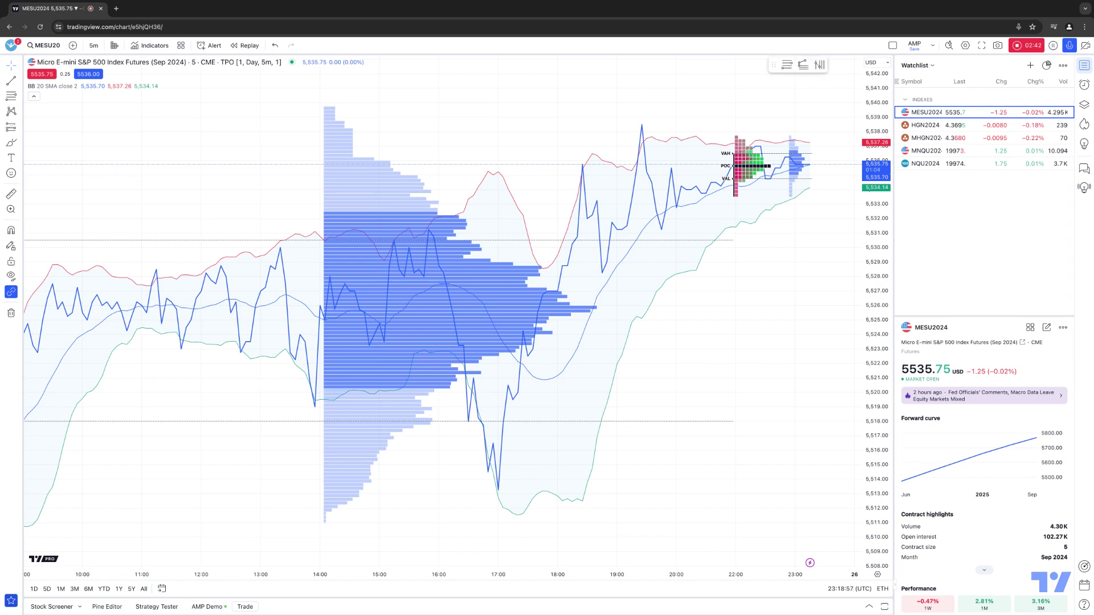
{"action": "left_click", "coordinate": [11, 601]}
{"action": "left_click", "coordinate": [11, 601]}
{"action": "left_click", "coordinate": [11, 602]}
{"action": "left_click", "coordinate": [11, 601]}
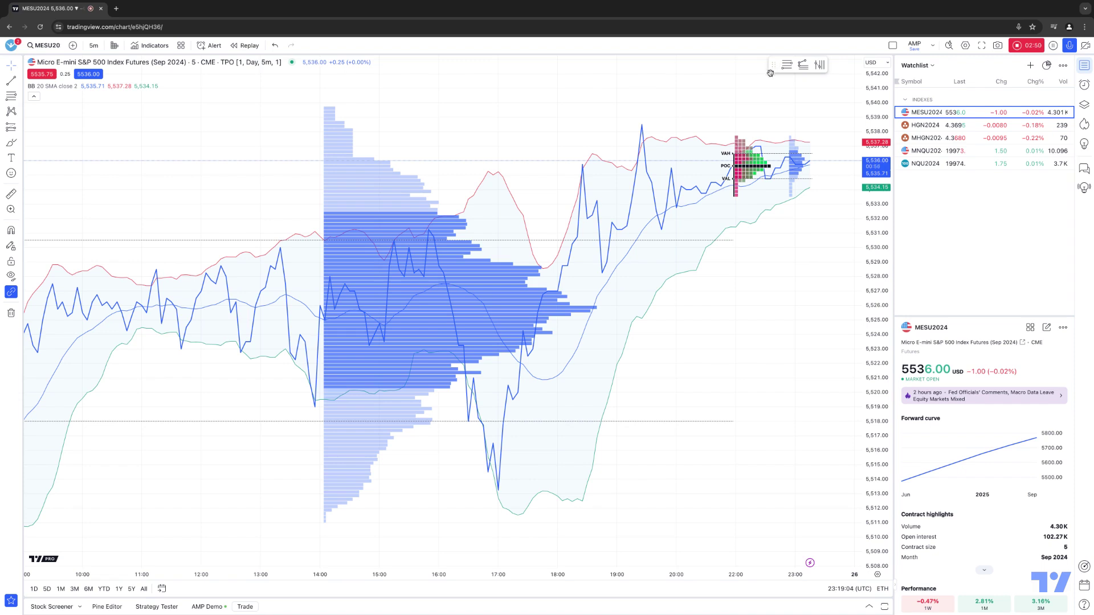
{"action": "left_click_drag", "start_coordinate": [770, 73], "coordinate": [799, 67]}
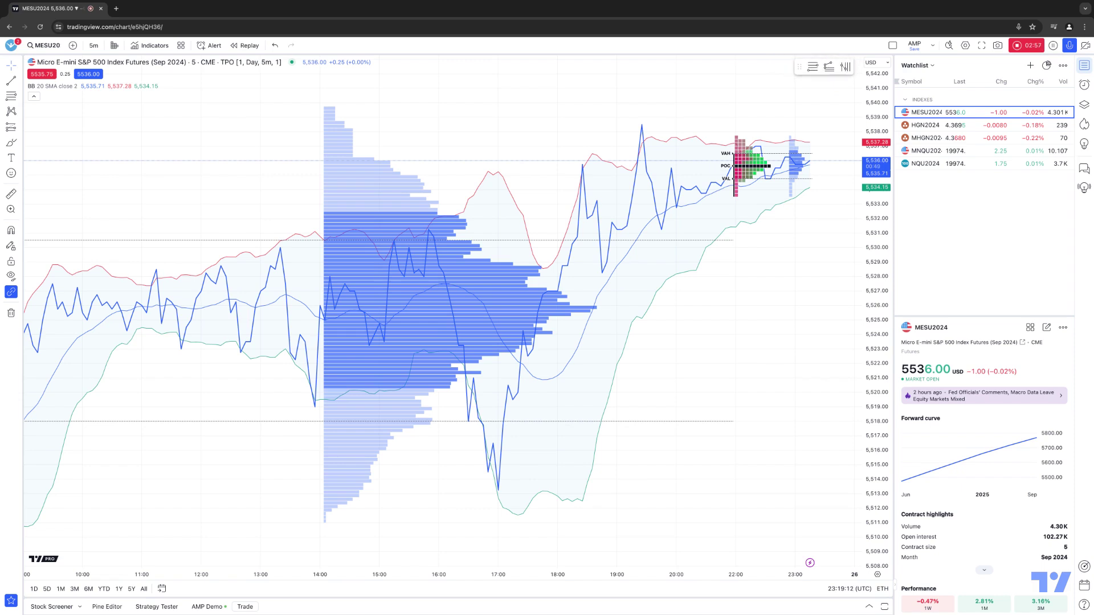
{"action": "left_click", "coordinate": [11, 602]}
{"action": "left_click", "coordinate": [11, 602]}
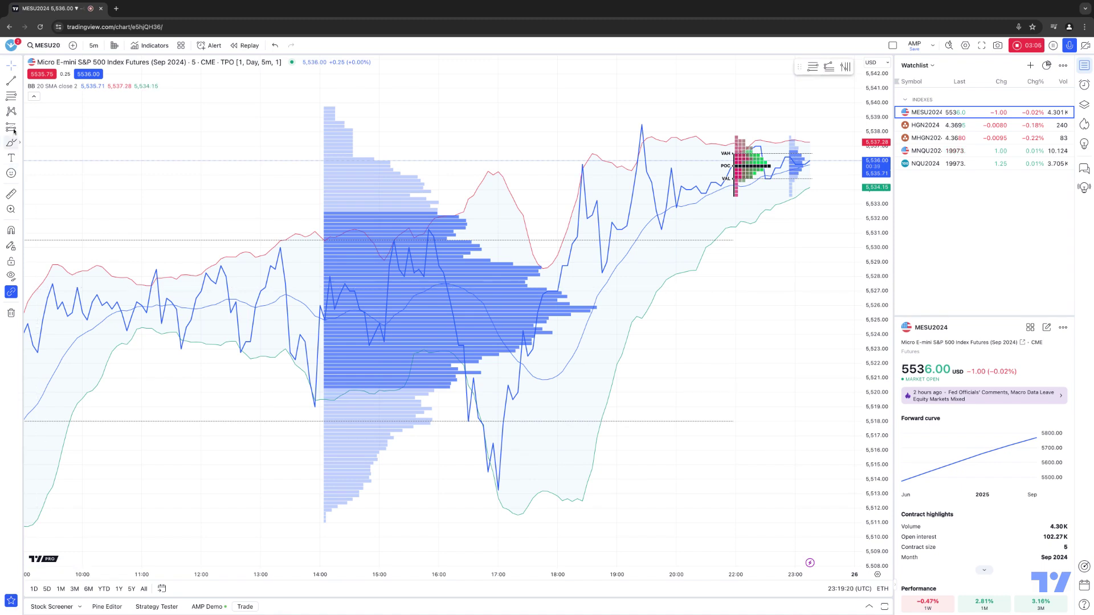
- Unstar Fib Retracement, Trend-Based Fib Extension and Fib Time Zone in the Fib tools flyout
{"action": "left_click", "coordinate": [19, 96]}
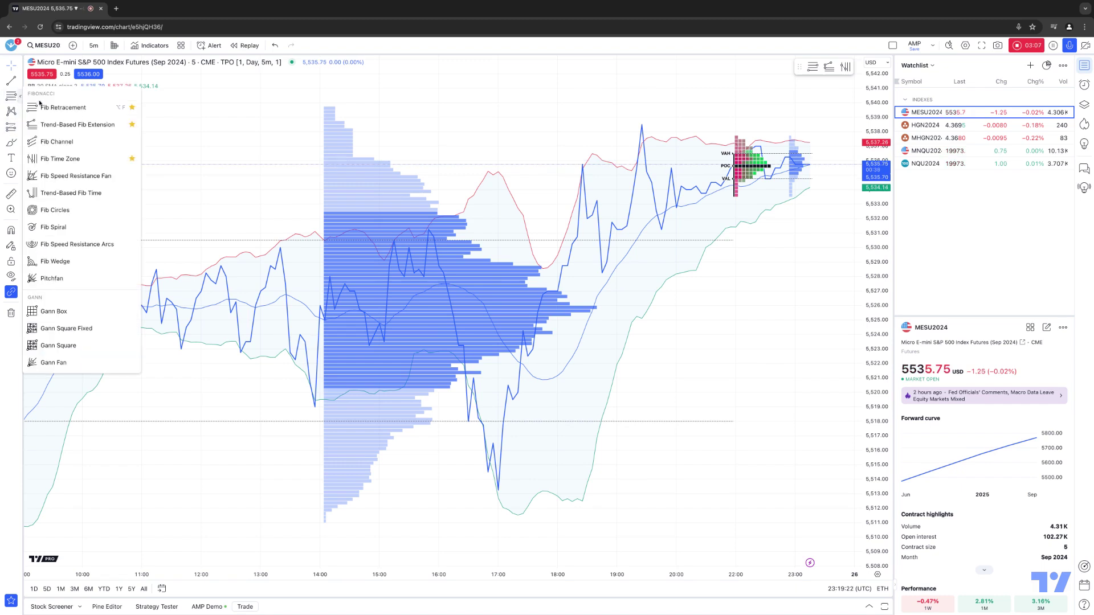
{"action": "left_click", "coordinate": [132, 107]}
{"action": "left_click", "coordinate": [131, 124]}
{"action": "left_click", "coordinate": [132, 158]}
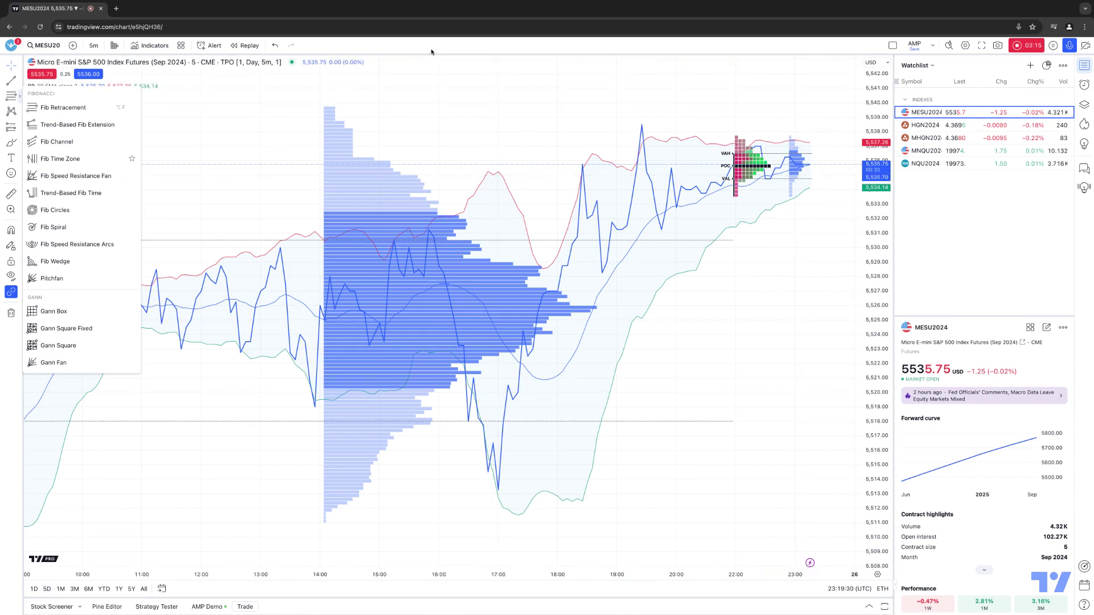
{"action": "left_click", "coordinate": [782, 81]}
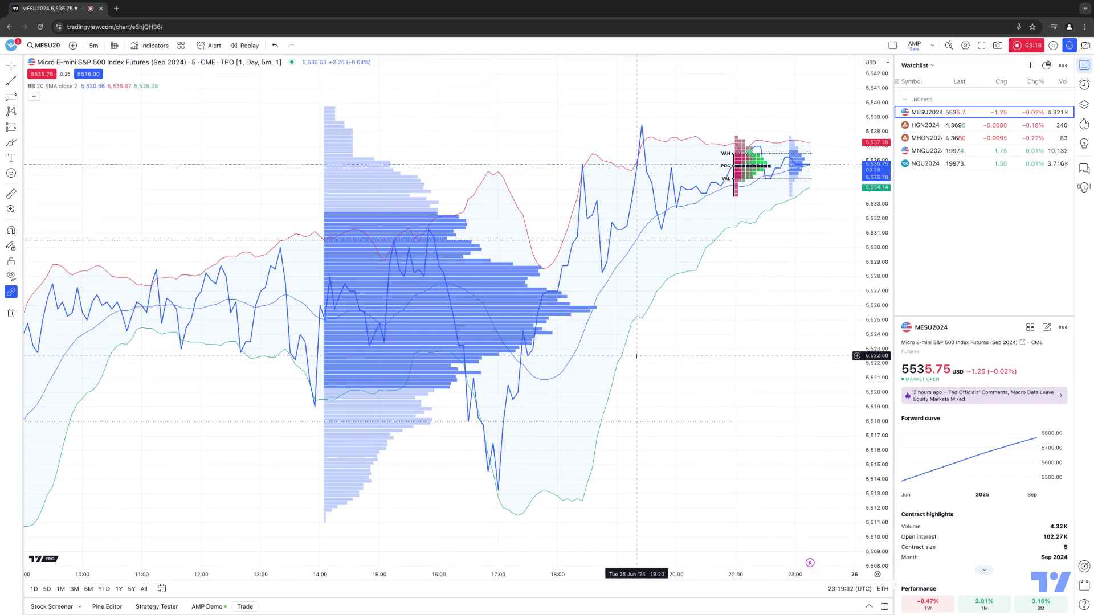